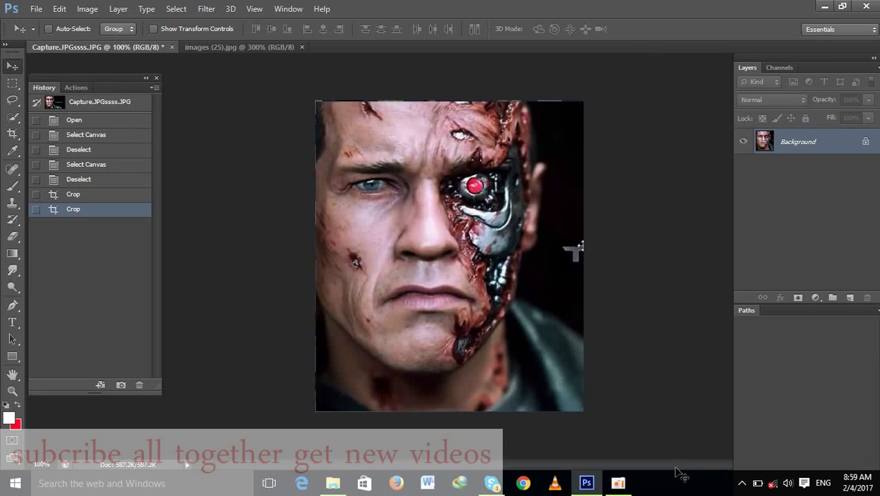
- Show and hide the oCam recorder window, then minimize Photoshop to reveal the desktop
left_click(618, 484)
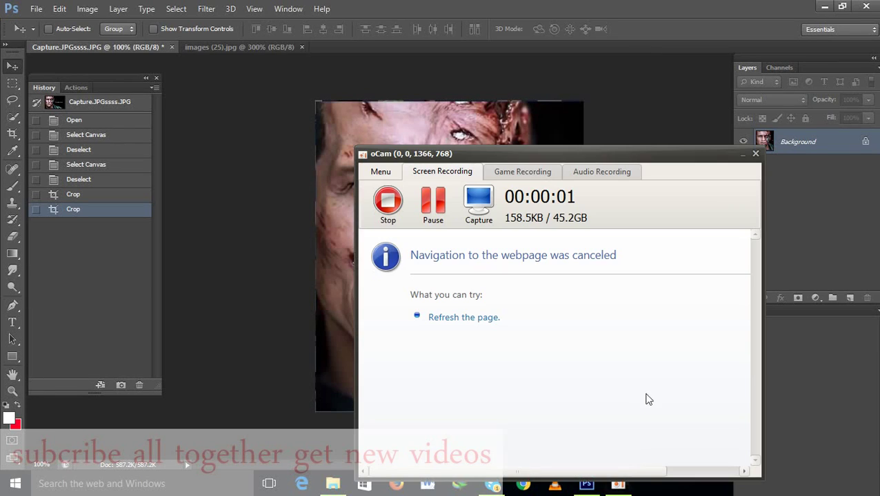
left_click(743, 154)
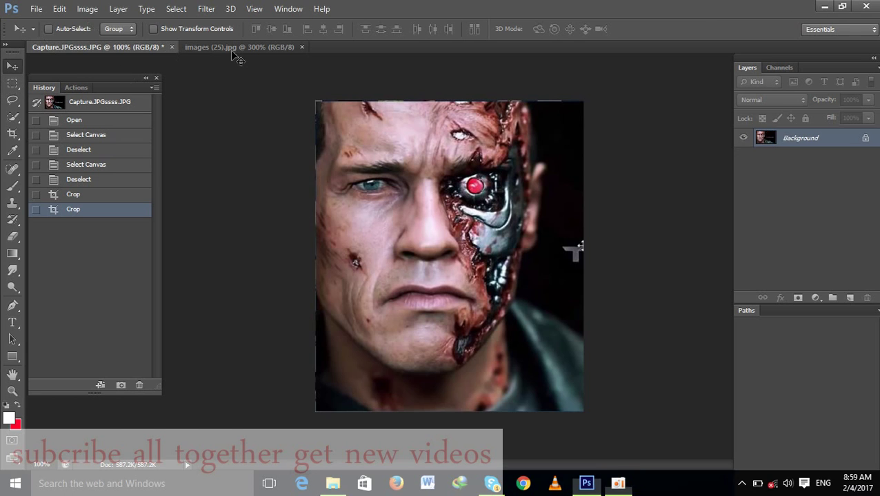
key("super+d")
- Refresh the desktop, view the YouTube screenshot in Photos, then return to the Terminator image in Photoshop
left_click(718, 160)
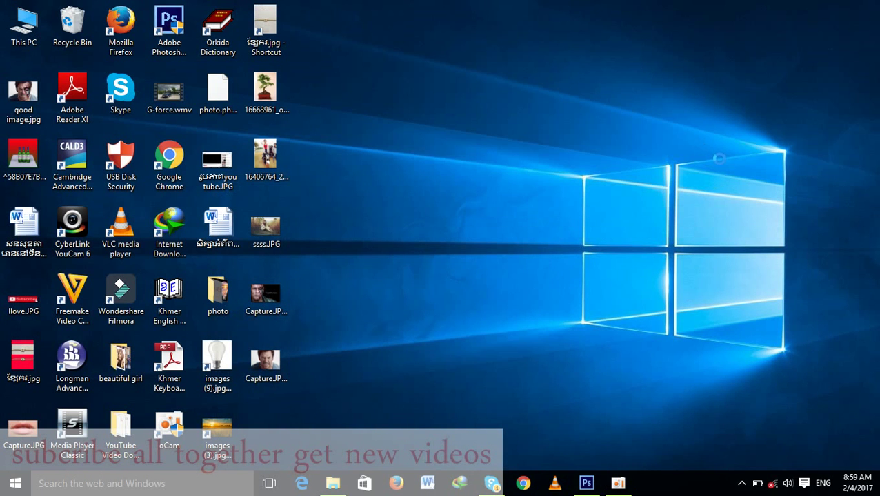
right_click(718, 159)
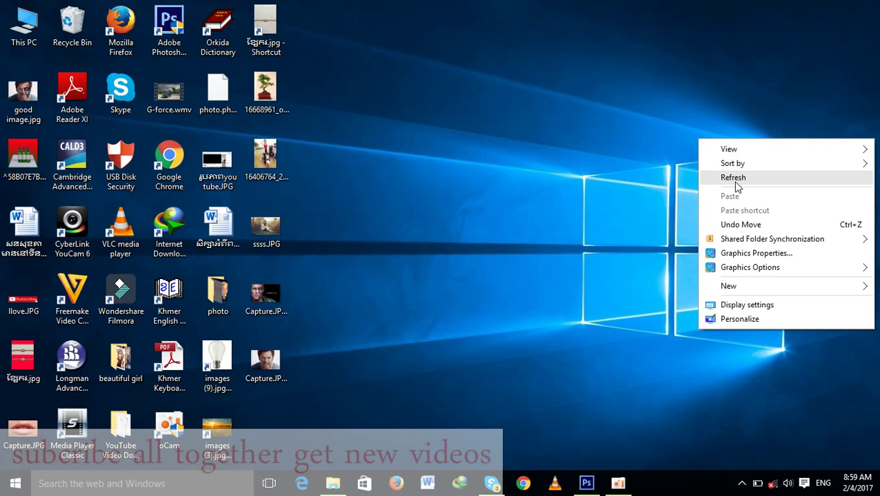
left_click(735, 176)
left_click(231, 178)
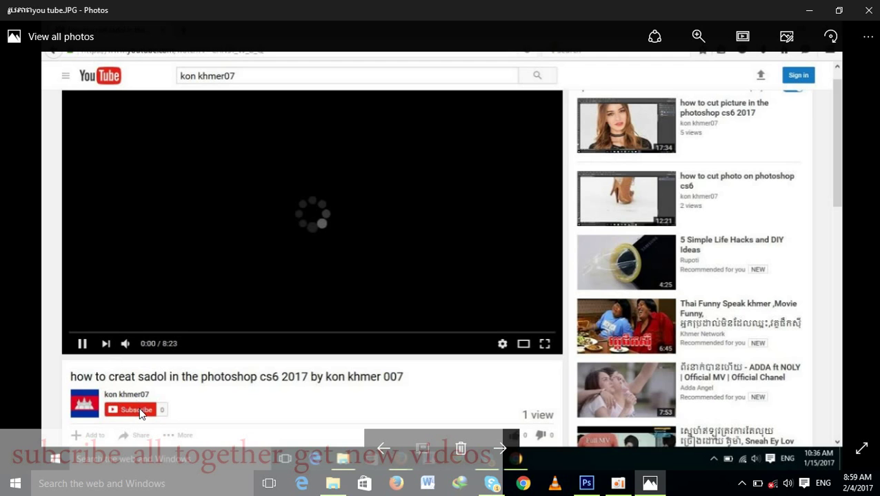
left_click(584, 484)
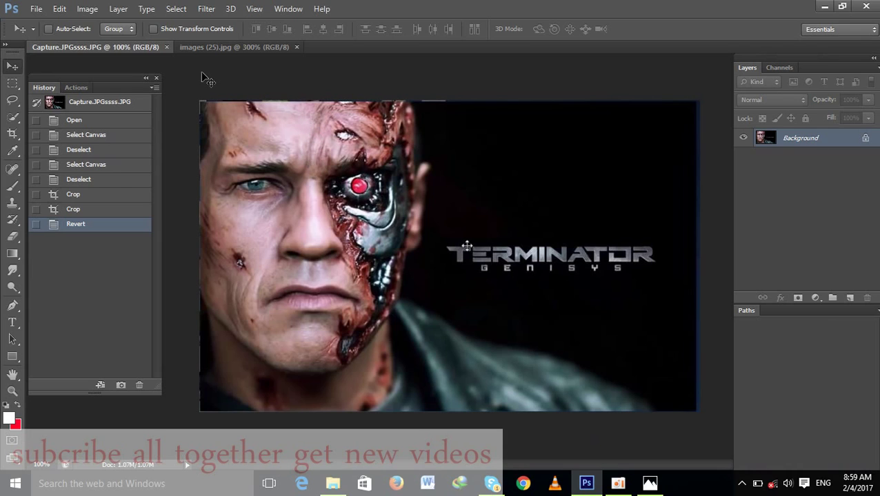
- Select all of the Terminator image and switch to the images (25).jpg tiger document
key("ctrl+a")
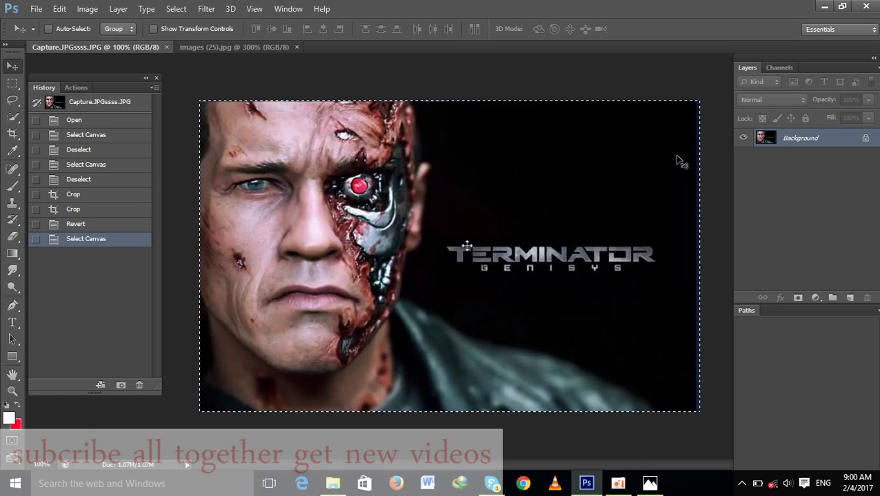
left_click(248, 47)
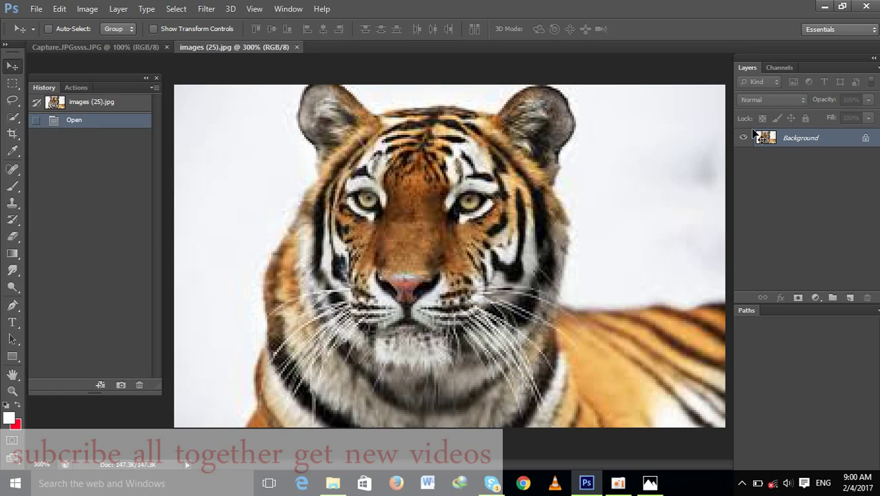
- Paste the Terminator face as Layer 1, zoom out to 200%, and enter Free Transform
key("ctrl+v")
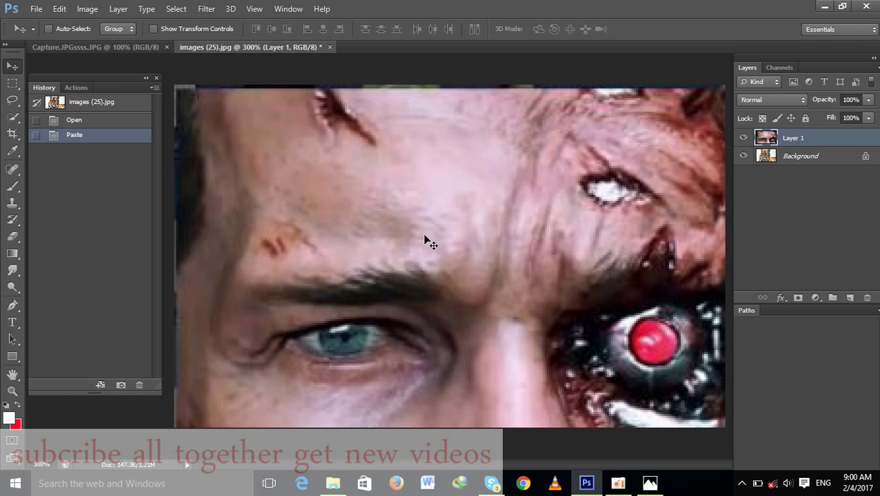
key("ctrl+minus")
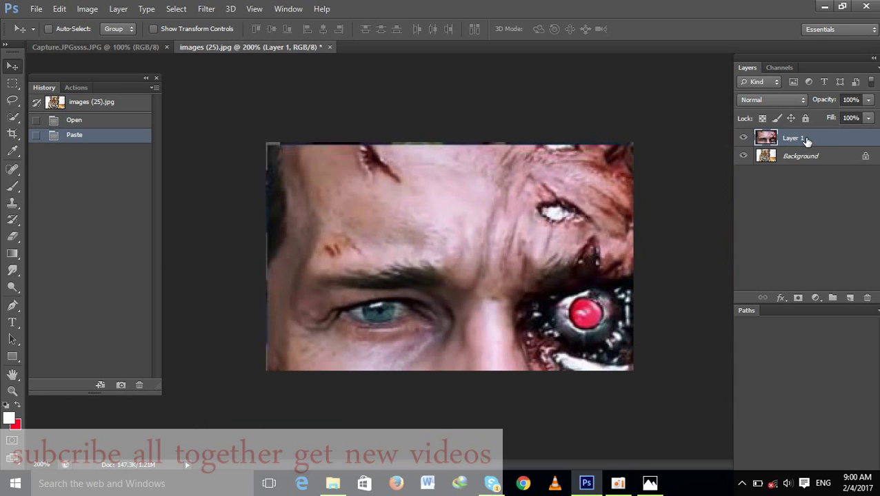
key("ctrl+t")
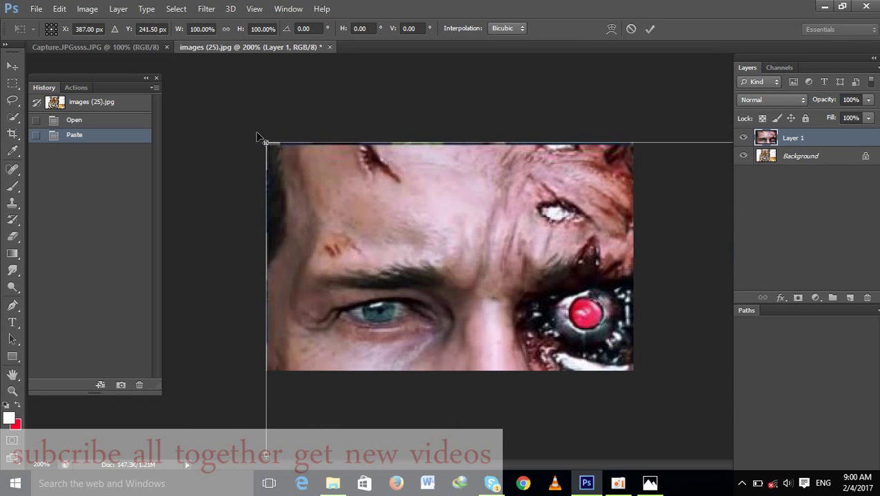
- Scale the face layer down to about 28.5% and position it over the tiger's head
left_click_drag(266, 142, 326, 178)
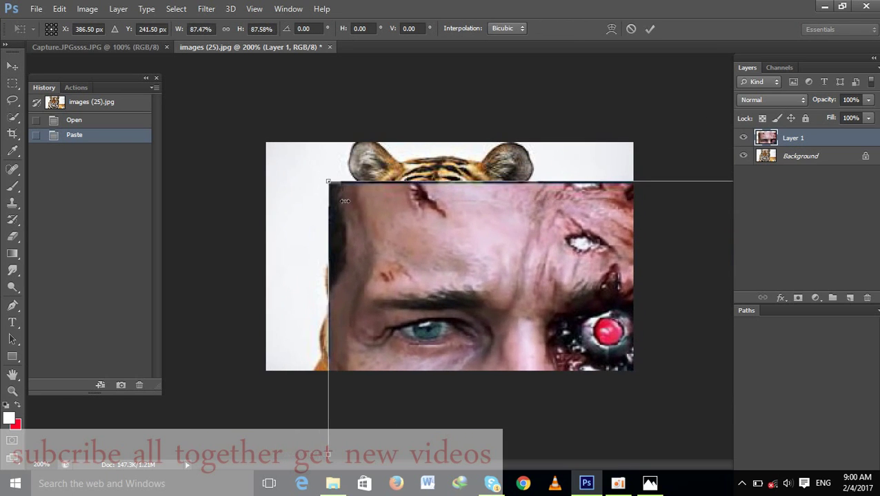
left_click_drag(404, 253, 287, 151)
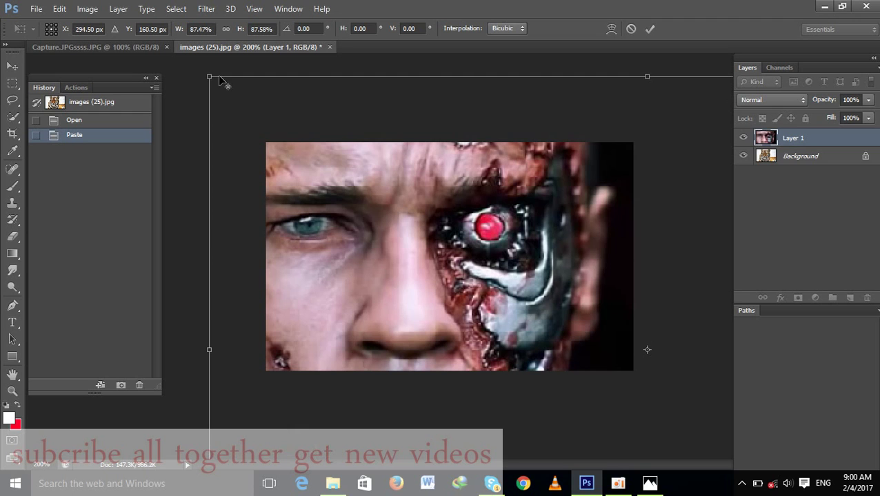
left_click_drag(210, 74, 360, 171)
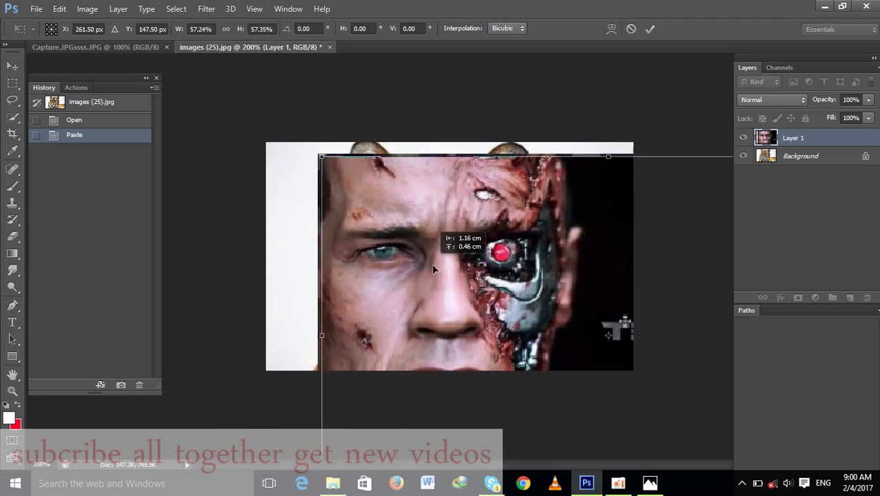
left_click_drag(473, 284, 428, 232)
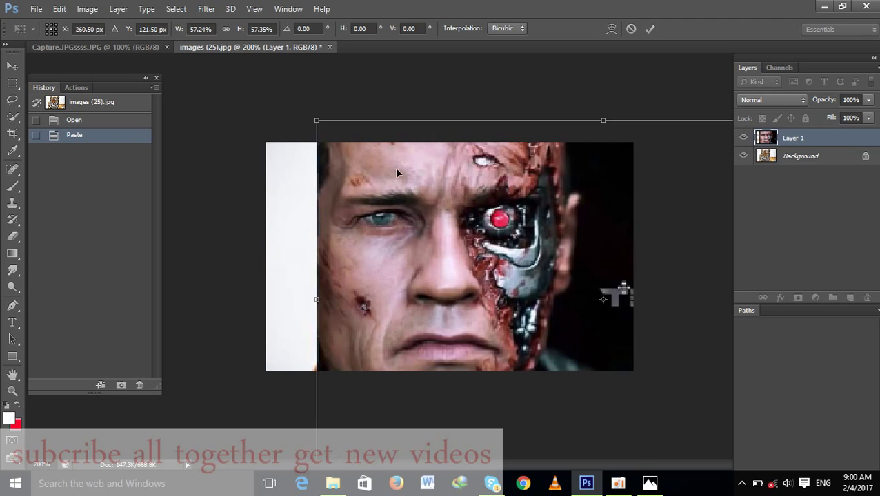
left_click_drag(315, 121, 402, 174)
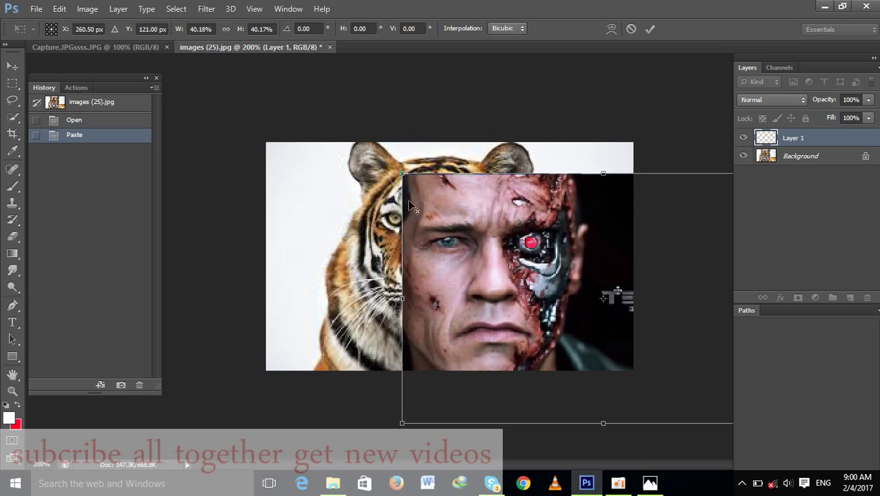
left_click_drag(440, 226, 374, 183)
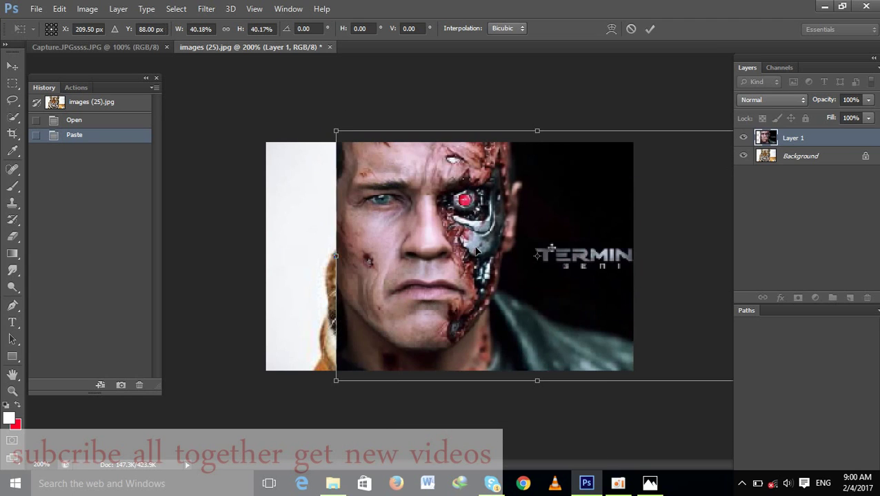
left_click_drag(476, 250, 499, 273)
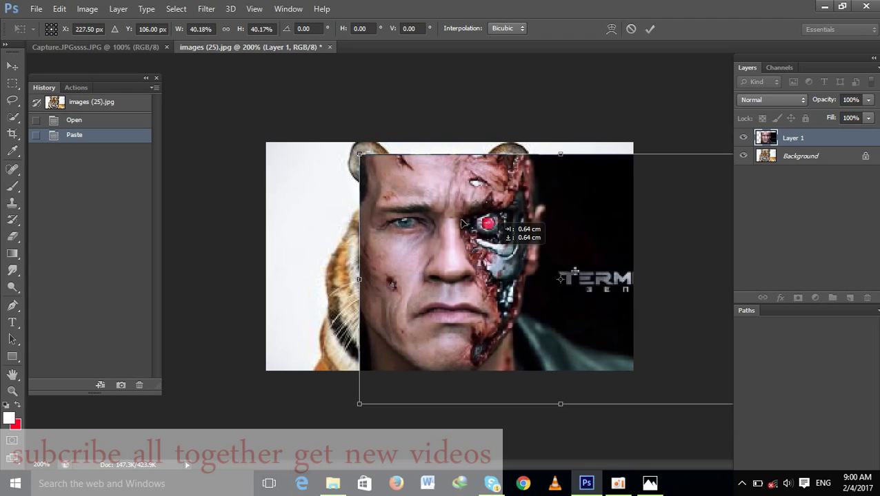
left_click_drag(359, 154, 406, 190)
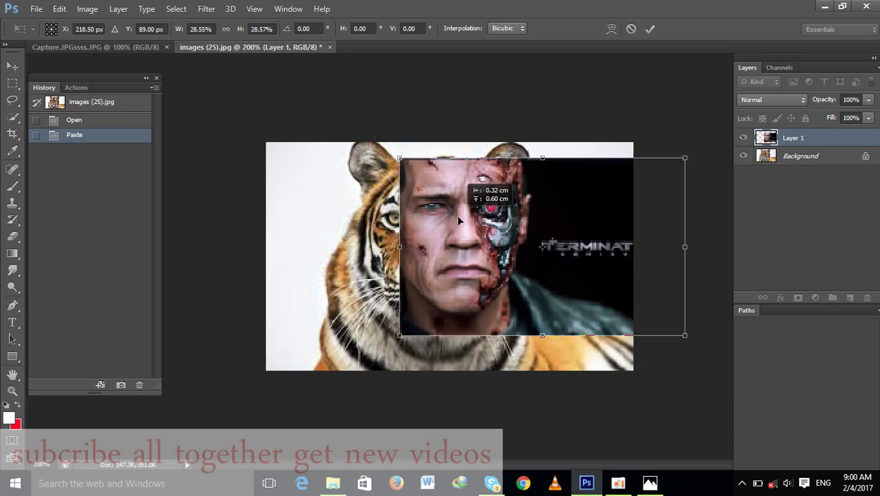
mouse_move(456, 215)
left_mouse_down()
mouse_move(435, 205)
mouse_move(407, 294)
left_mouse_up()
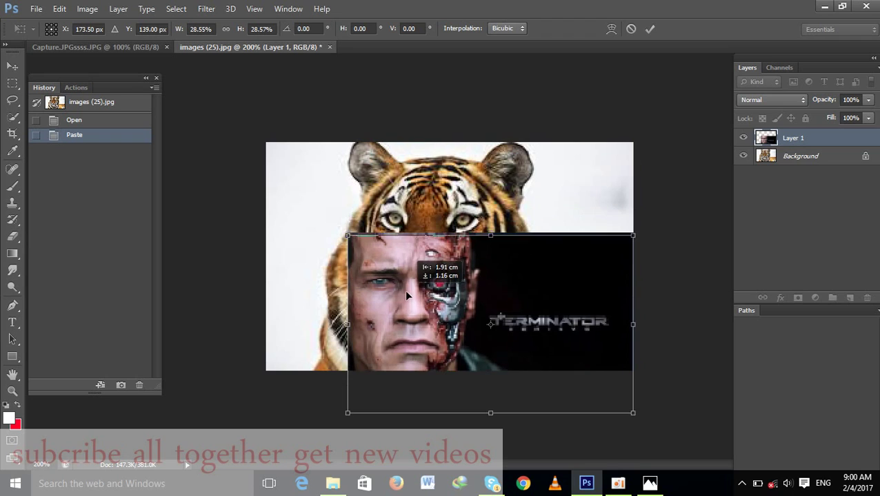
left_click_drag(406, 295, 424, 226)
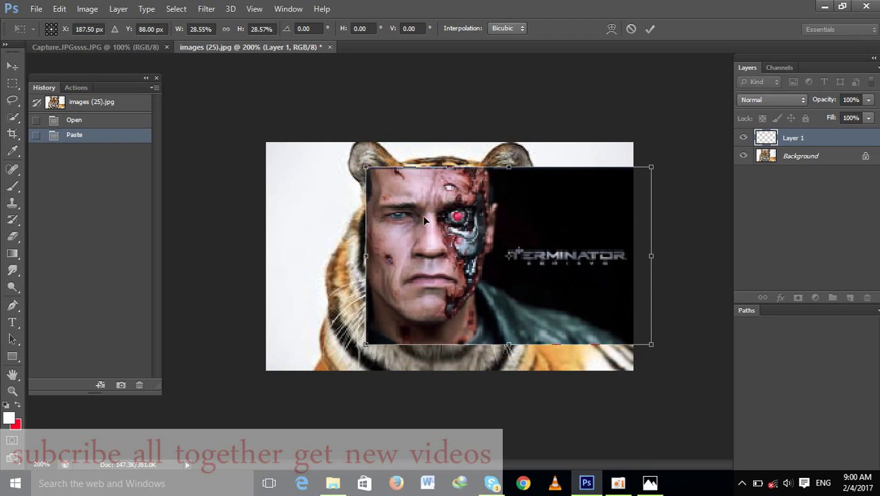
- Set the face layer fill to 51%, align it with the tiger's eyes, and commit the transform
left_click(866, 120)
left_click_drag(853, 130, 836, 129)
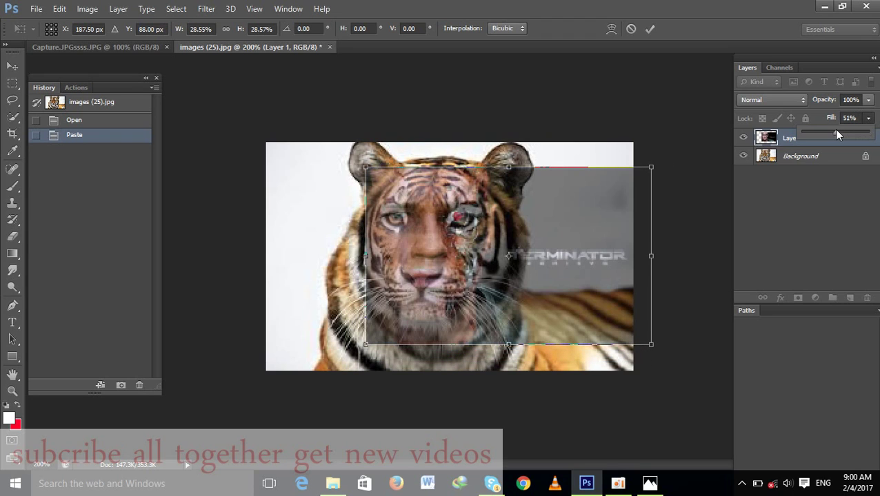
left_click(466, 188)
mouse_move(466, 190)
left_mouse_down()
mouse_move(463, 207)
mouse_move(458, 198)
left_mouse_up()
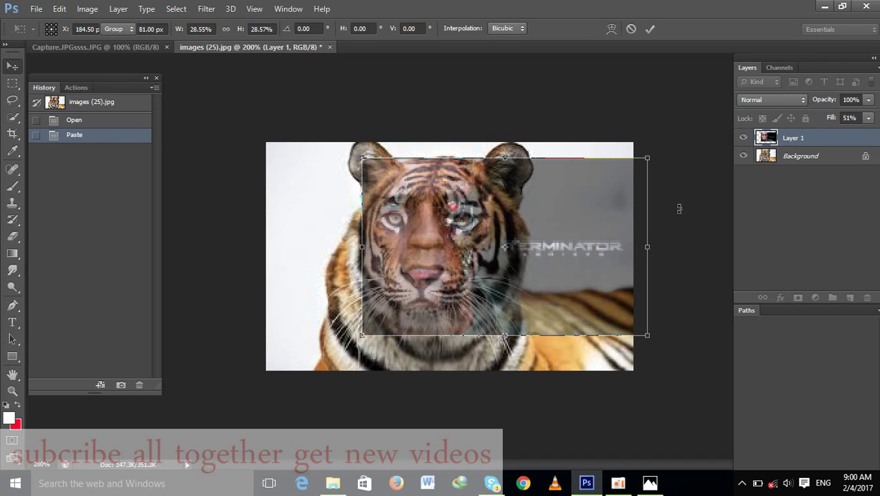
key("Return")
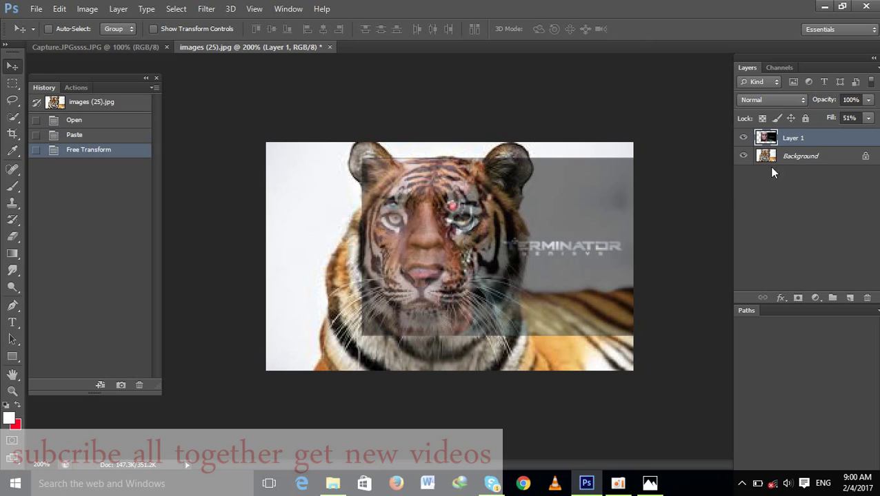
- Convert the tiger Background to Layer 0, move Layer 1 beneath it at 100% fill, and select Layer 0
double_click(804, 155)
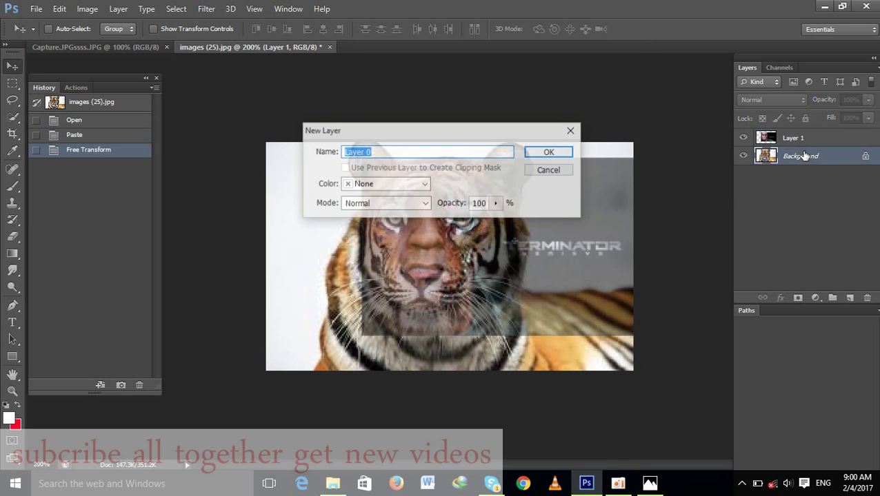
left_click(556, 153)
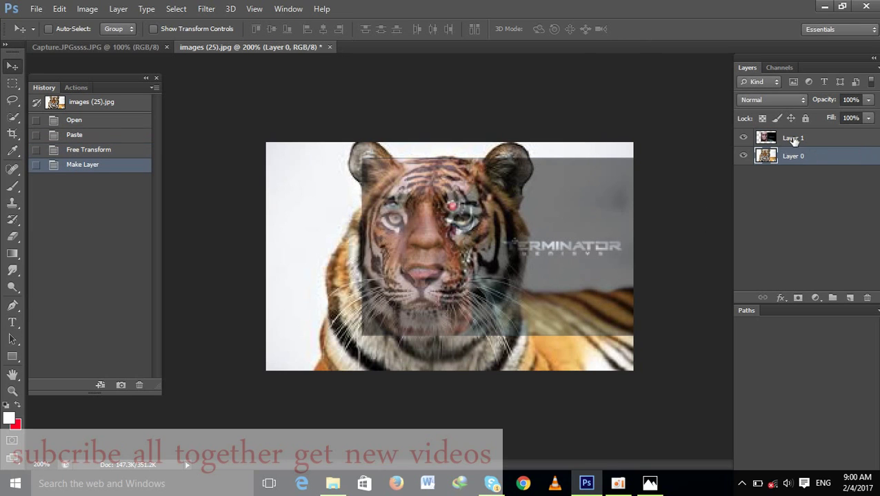
left_click_drag(794, 139, 794, 165)
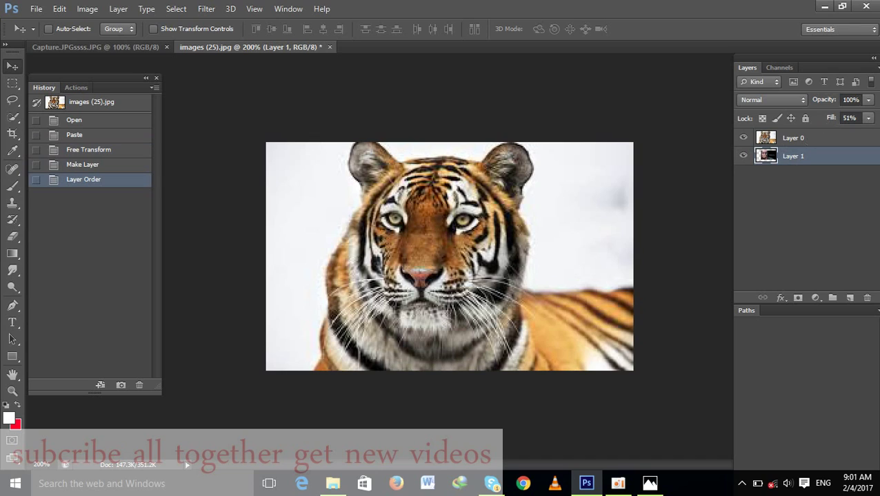
left_click(868, 119)
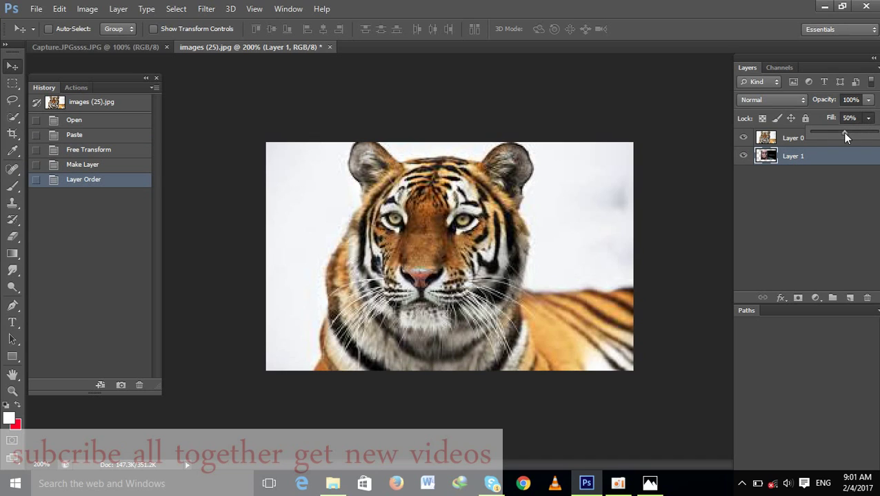
left_click(875, 132)
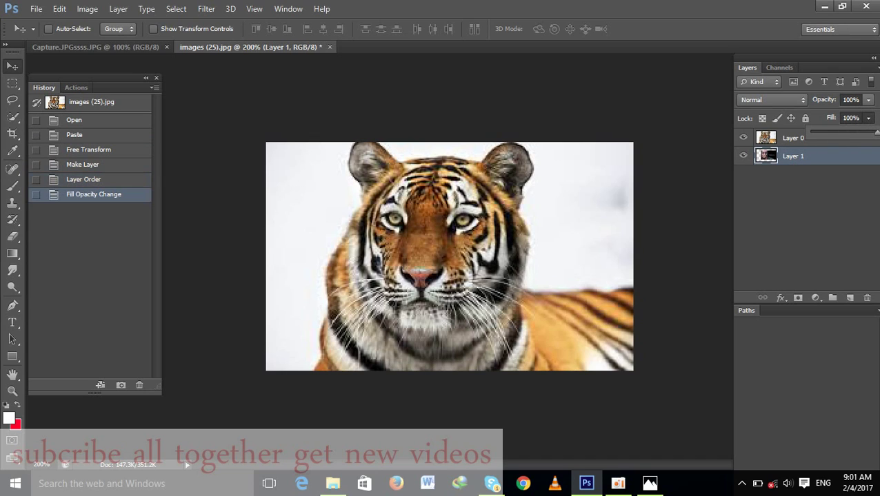
left_click(799, 141)
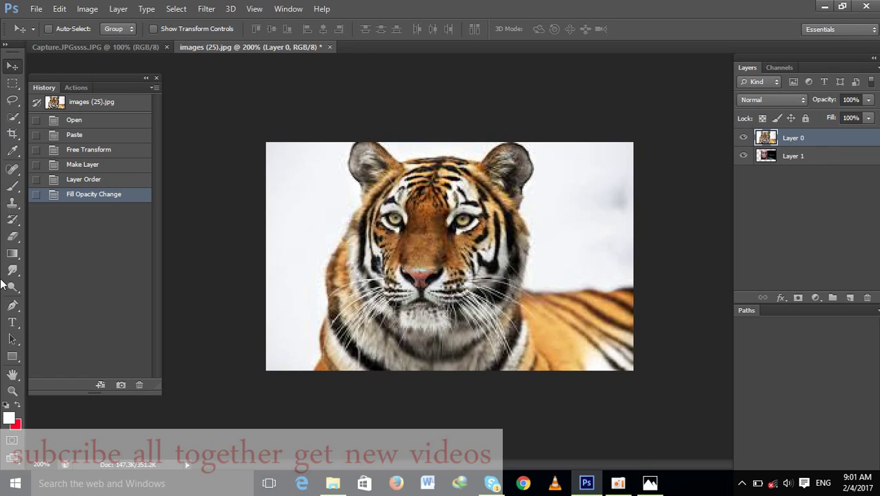
- Select the Eraser Tool with a 22 px brush
left_click(13, 237)
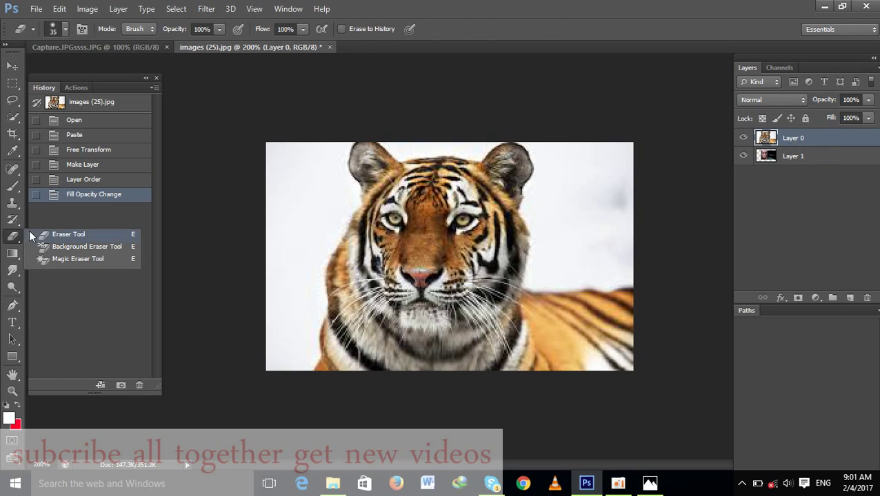
left_click(81, 237)
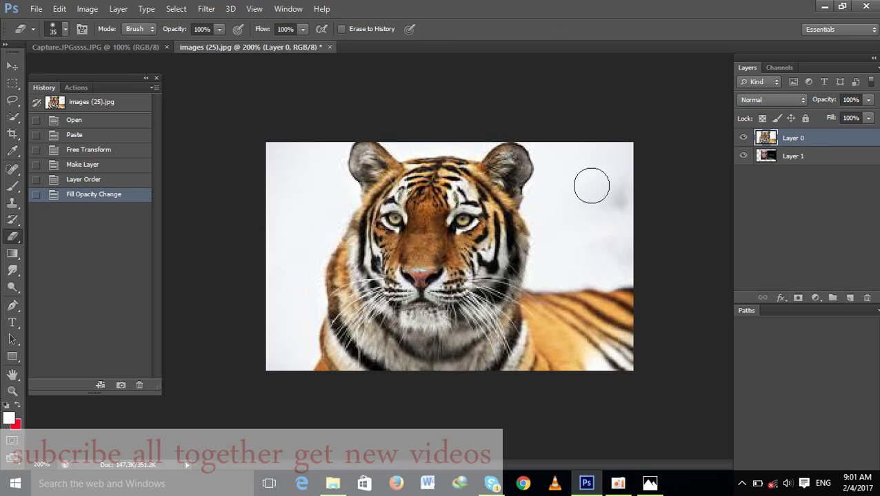
mouse_move(462, 225)
left_mouse_down()
mouse_move(477, 263)
mouse_move(460, 188)
mouse_move(482, 204)
left_mouse_up()
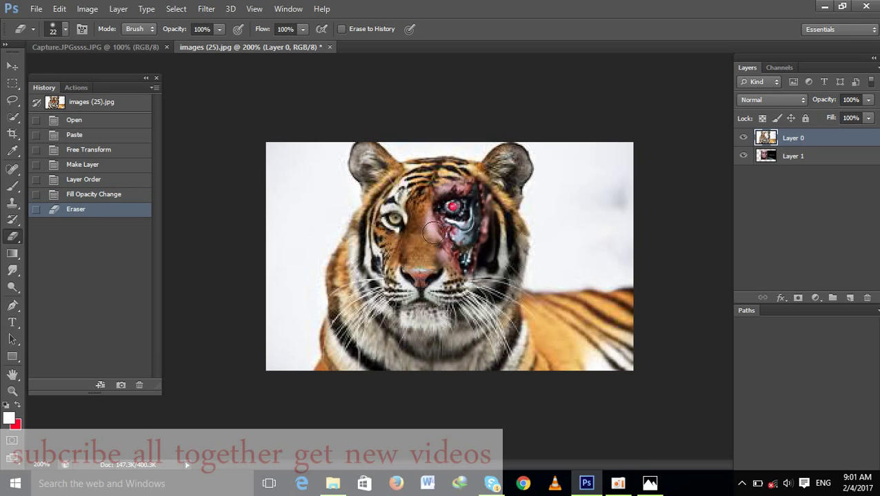
- Try erasing fur around the face and eye, then undo all the trial strokes
left_click_drag(432, 233, 449, 263)
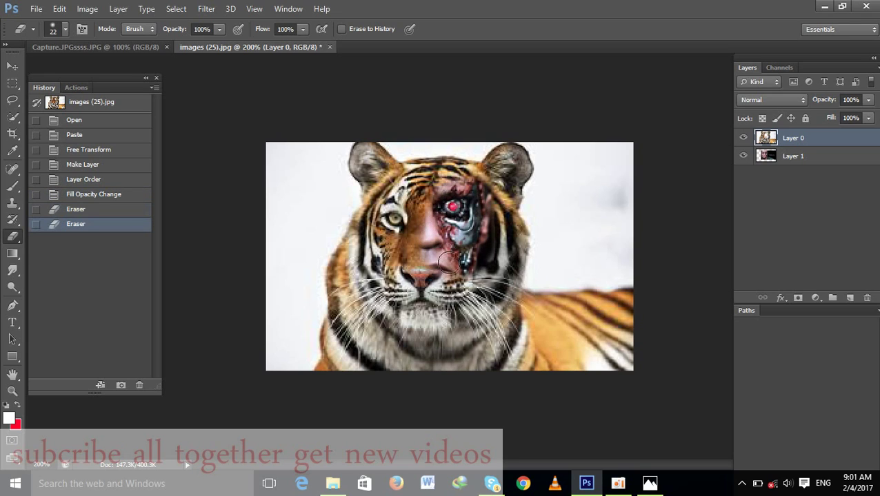
key("x")
left_click_drag(439, 237, 432, 228)
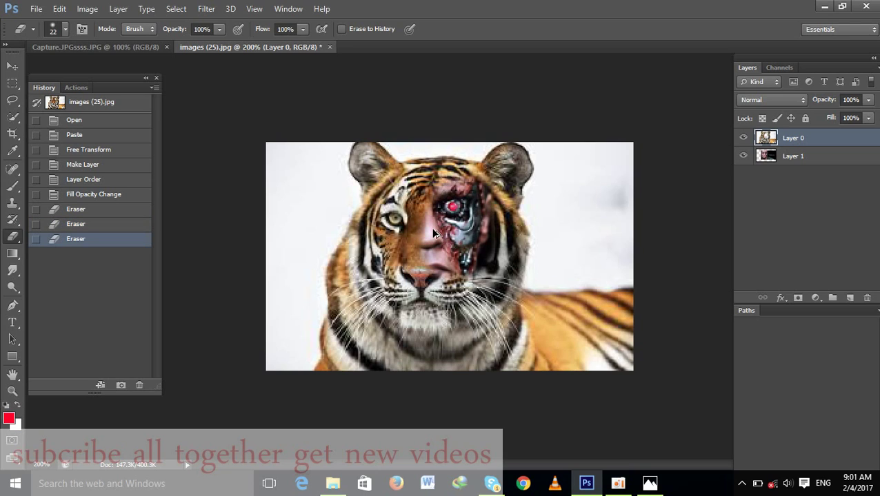
key("ctrl+z")
key("ctrl+z")
key("ctrl+z")
key("ctrl+z")
key("ctrl+z")
key("ctrl+alt+z")
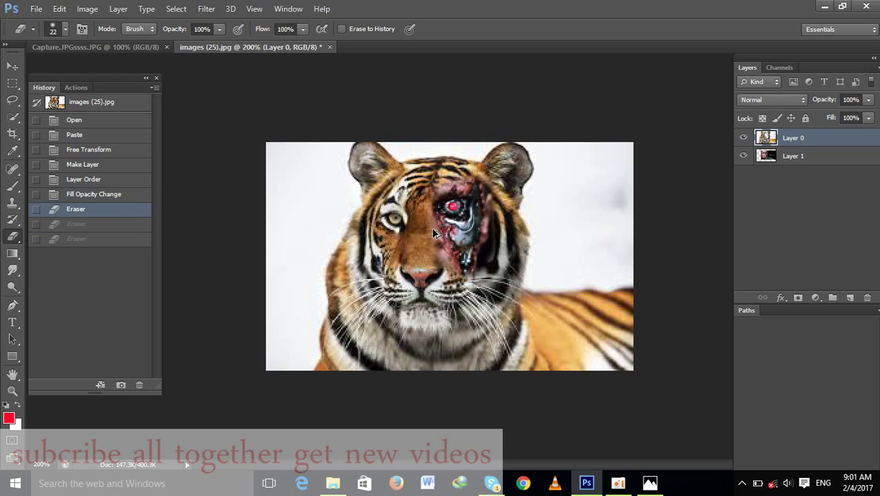
key("ctrl+alt+z")
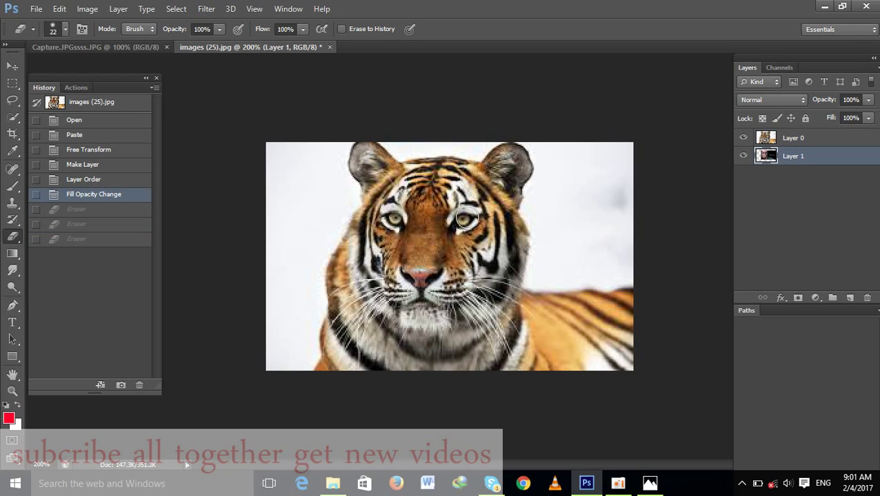
left_click(467, 221)
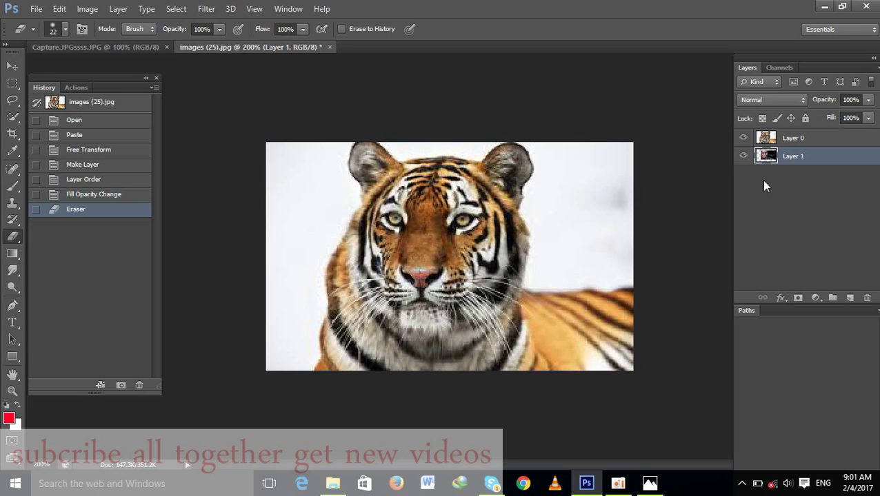
key("ctrl+alt+z")
key("ctrl+alt+z")
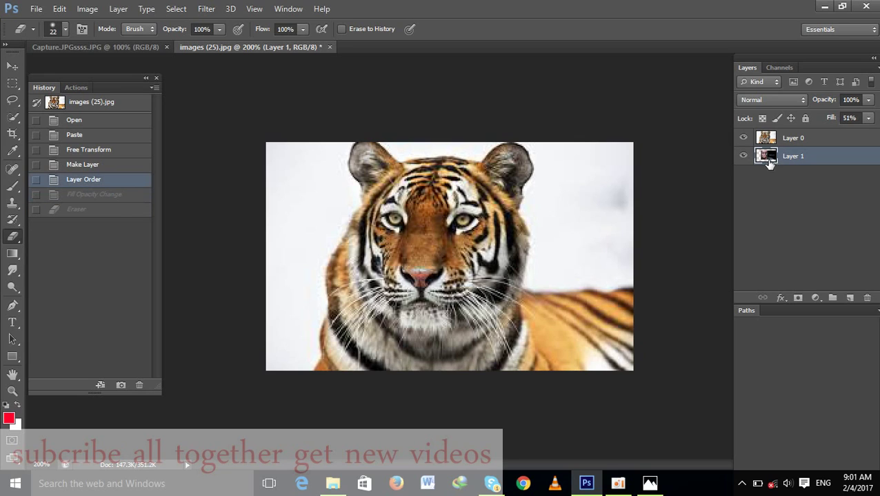
- Test and undo more eye-to-nose erase strokes on Layer 0, and set the face layer fill to 100%
left_click(786, 138)
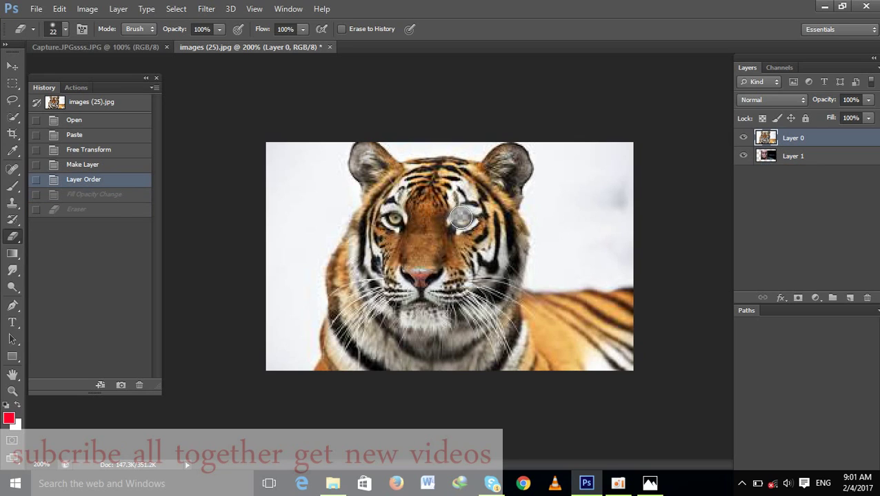
mouse_move(459, 220)
left_mouse_down()
mouse_move(466, 271)
mouse_move(447, 214)
left_mouse_up()
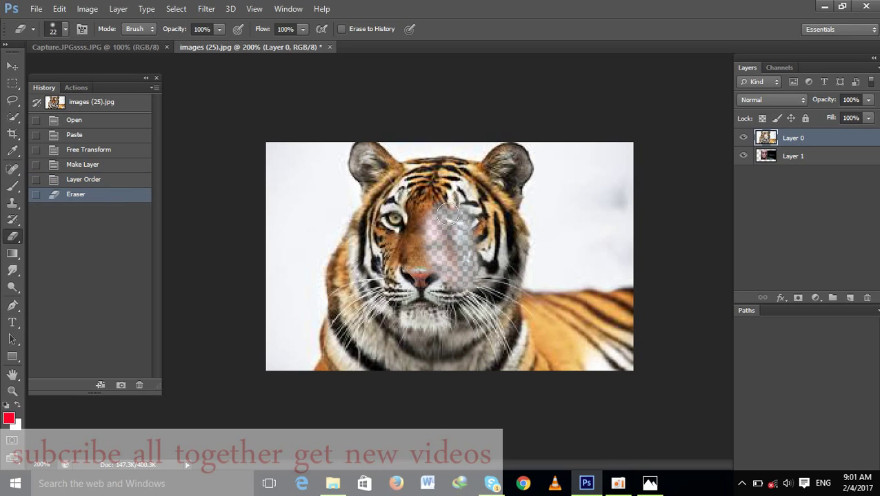
key("ctrl+z")
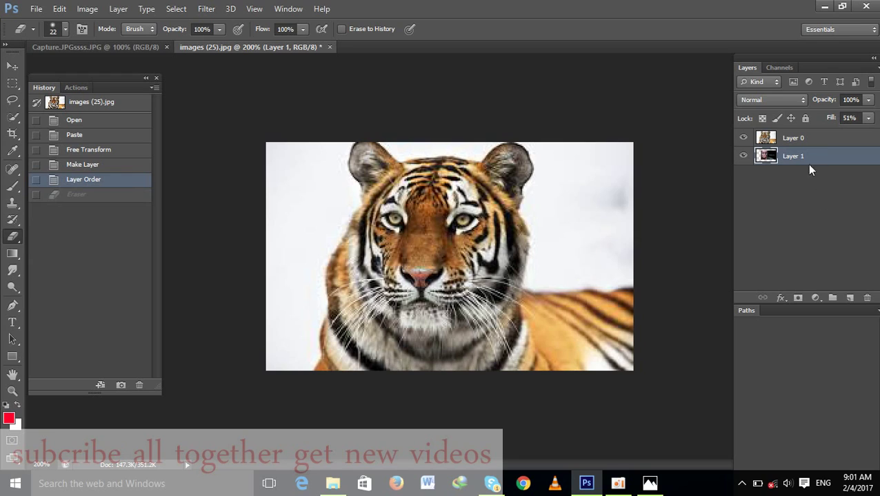
left_click(869, 118)
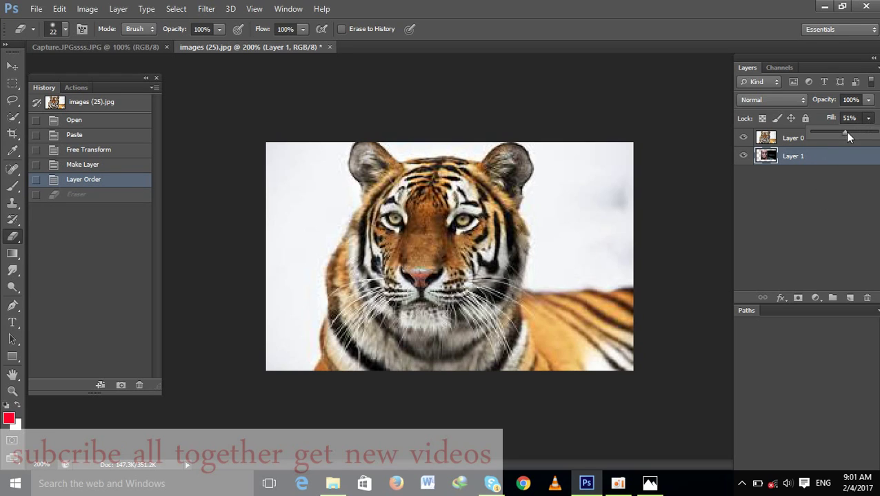
left_click(874, 132)
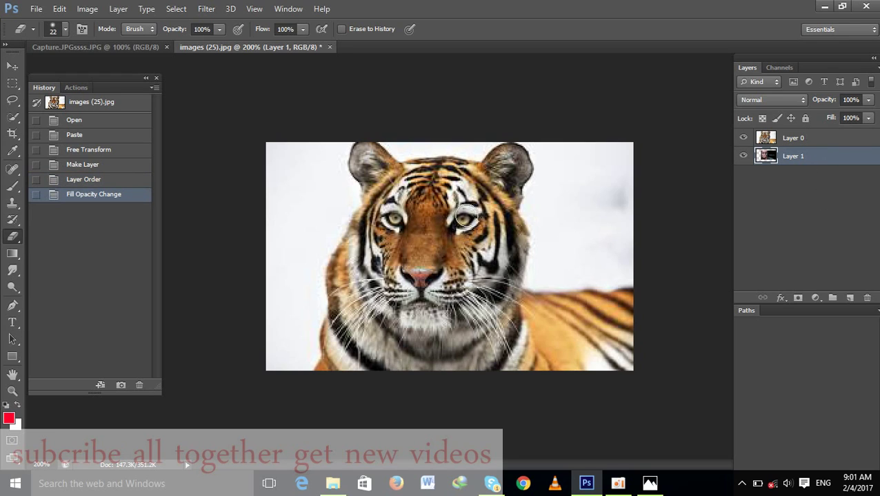
left_click(467, 218)
key("ctrl+z")
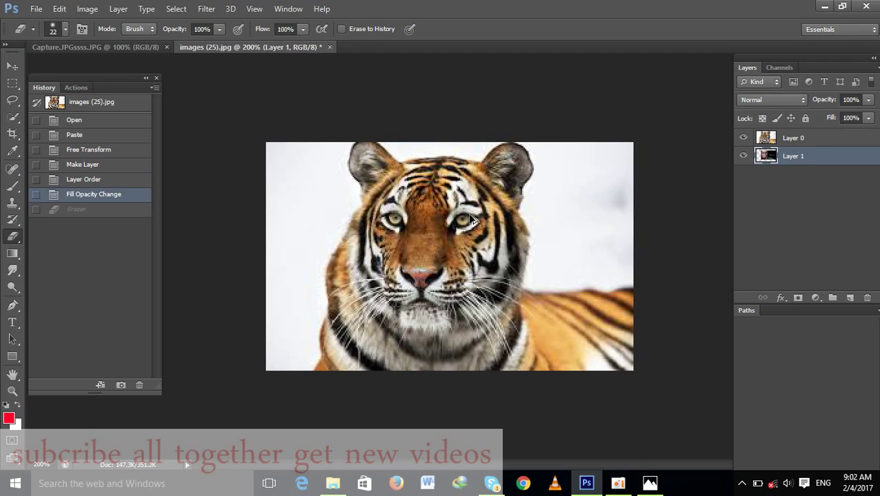
left_click(793, 139)
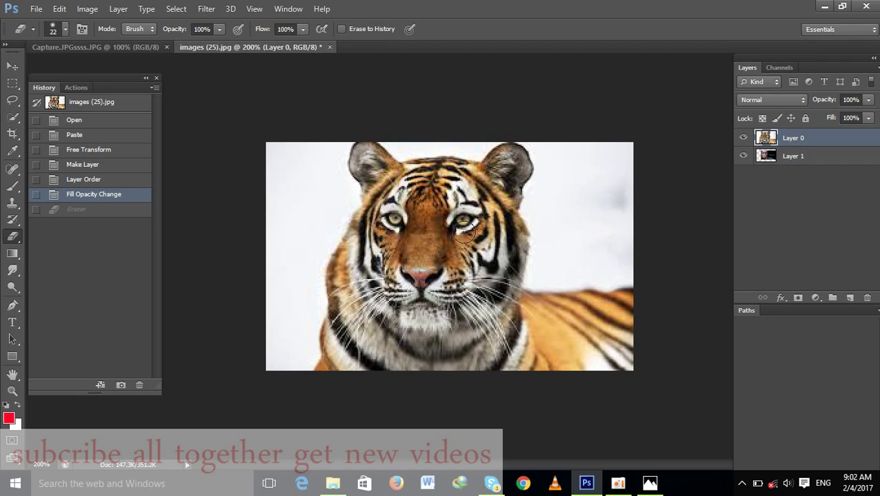
- Erase fur over the tiger's right eye and beside the cyborg eye toward the nose, zoomed to 300%
mouse_move(455, 225)
left_mouse_down()
mouse_move(465, 227)
mouse_move(458, 210)
mouse_move(472, 203)
mouse_move(482, 220)
mouse_move(481, 240)
mouse_move(458, 256)
mouse_move(443, 222)
mouse_move(457, 192)
mouse_move(470, 200)
left_mouse_up()
key("ctrl+plus")
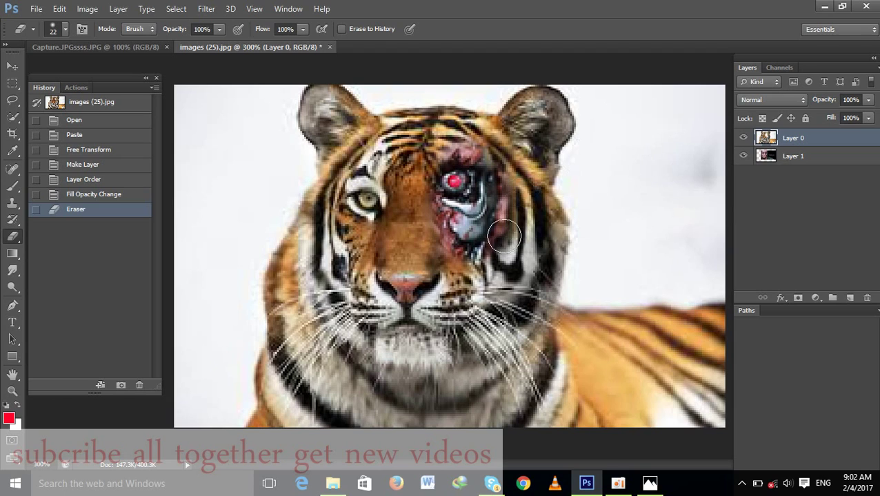
mouse_move(504, 237)
left_mouse_down()
mouse_move(455, 265)
mouse_move(458, 293)
mouse_move(437, 158)
mouse_move(413, 168)
mouse_move(412, 193)
mouse_move(452, 271)
mouse_move(424, 176)
mouse_move(382, 207)
mouse_move(407, 275)
mouse_move(428, 290)
mouse_move(369, 228)
mouse_move(386, 169)
mouse_move(349, 200)
mouse_move(351, 276)
mouse_move(415, 312)
mouse_move(422, 304)
left_mouse_up()
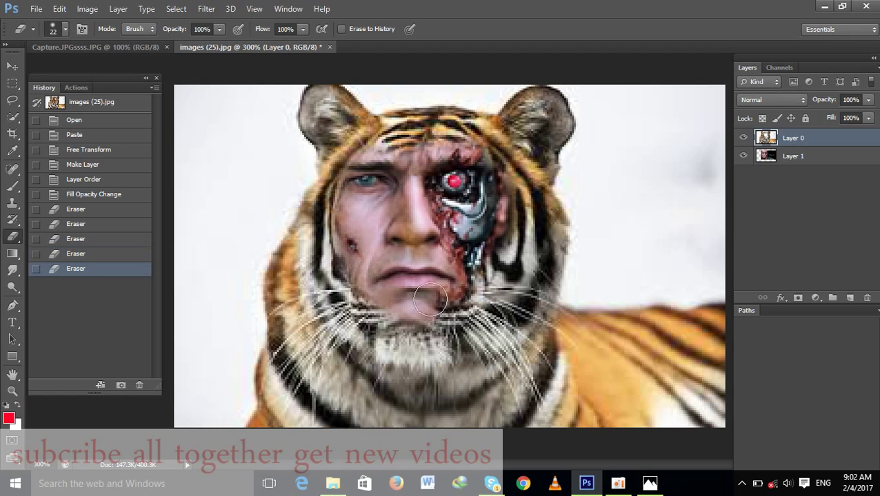
left_click(818, 158)
- Free-transform Layer 1, nudging it two pixels right and one pixel down
key("ctrl+t")
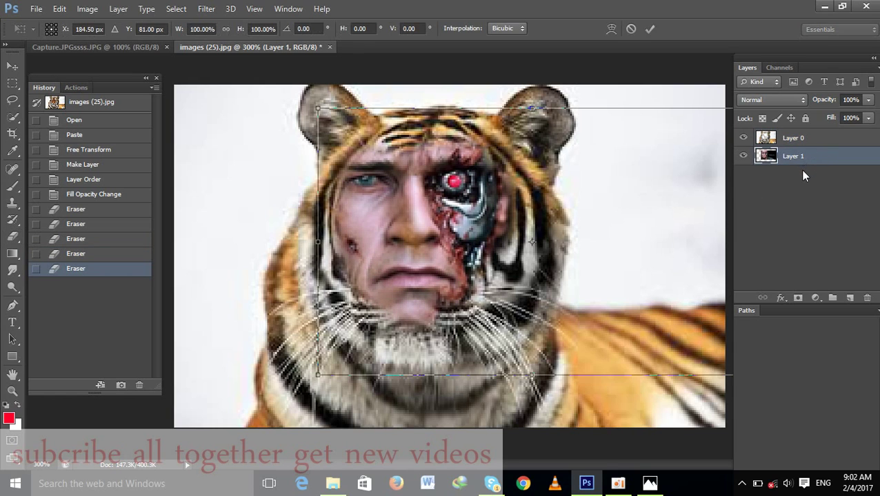
key("Right")
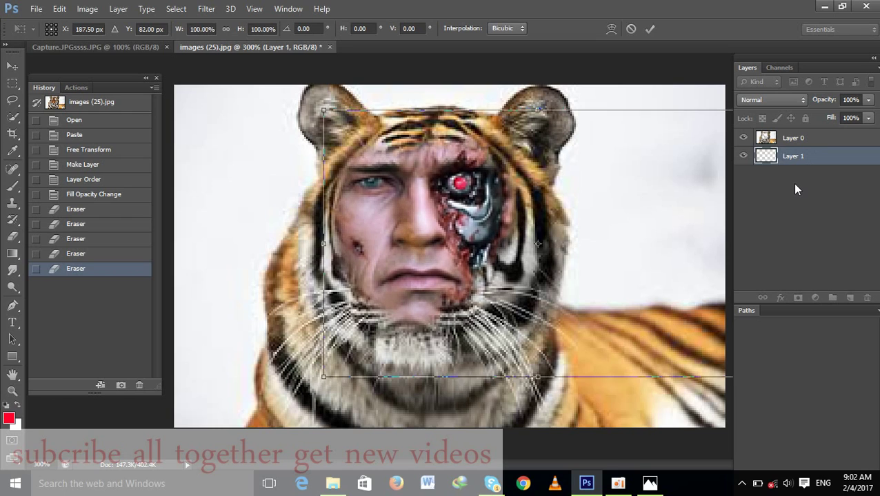
key("Down")
key("Down")
key("Down")
key("Right")
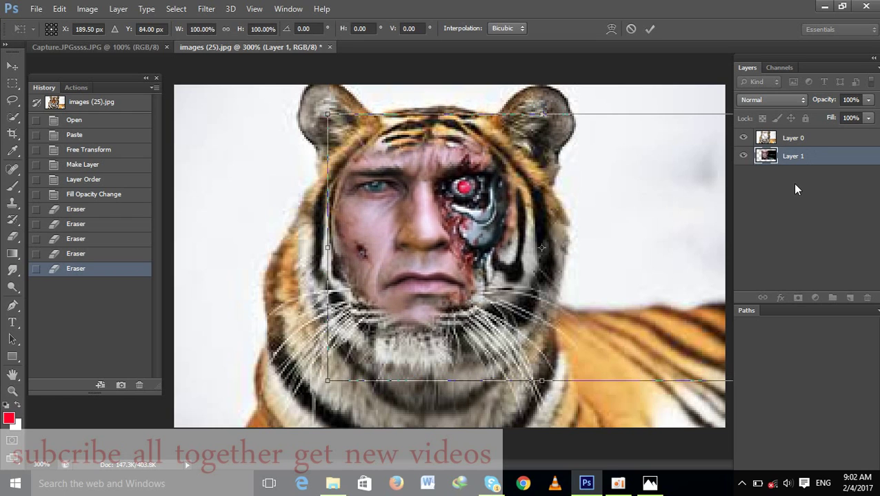
- Commit the nudged face position, then undo a stray erase made on the face layer
key("e")
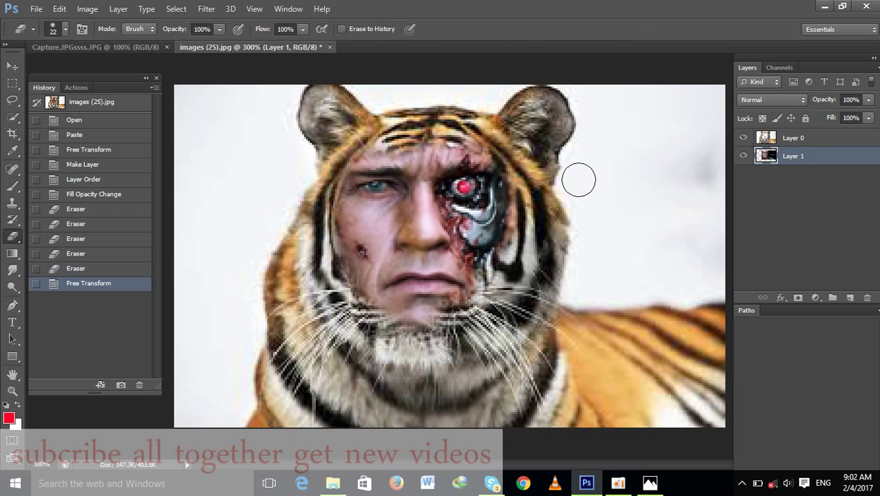
mouse_move(476, 149)
left_mouse_down()
mouse_move(399, 136)
mouse_move(365, 155)
mouse_move(342, 218)
left_mouse_up()
key("ctrl+z")
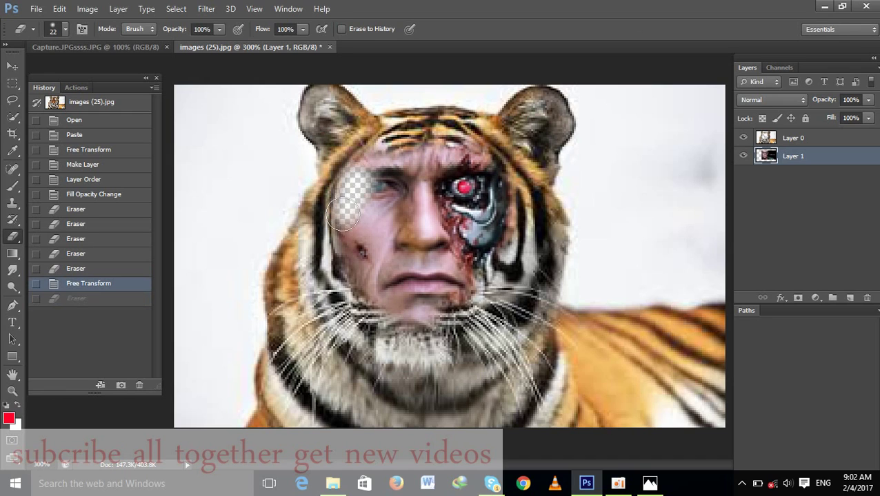
key("ctrl+z")
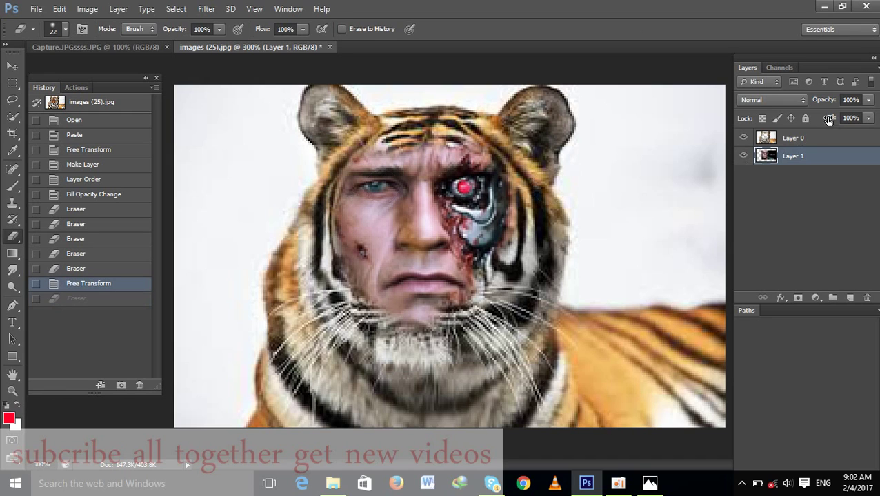
- On the tiger layer, erase fur across the forehead, the cheek, and above the mechanical eye
left_click(810, 141)
mouse_move(538, 148)
left_mouse_down()
mouse_move(399, 145)
mouse_move(375, 306)
left_mouse_up()
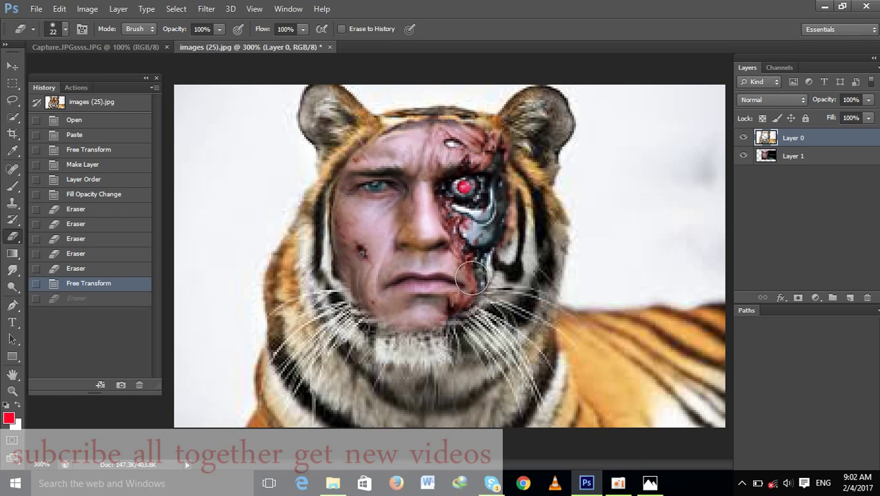
left_click_drag(375, 305, 460, 238)
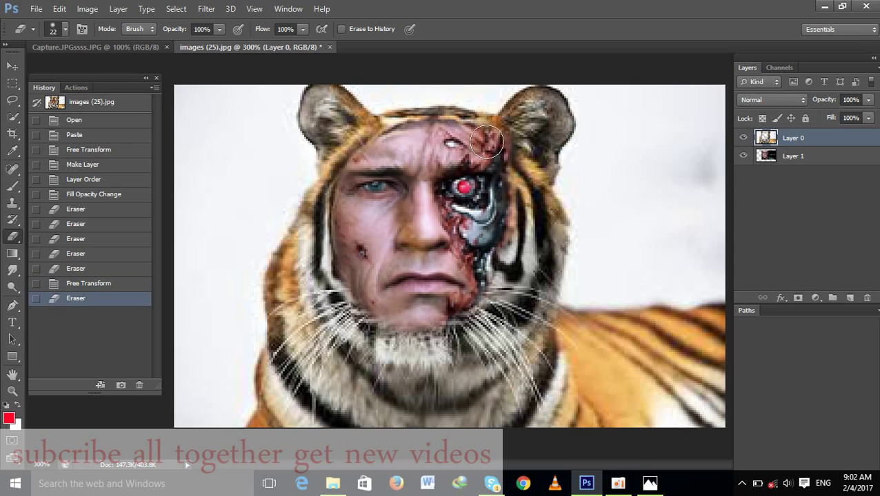
left_click_drag(460, 135, 357, 235)
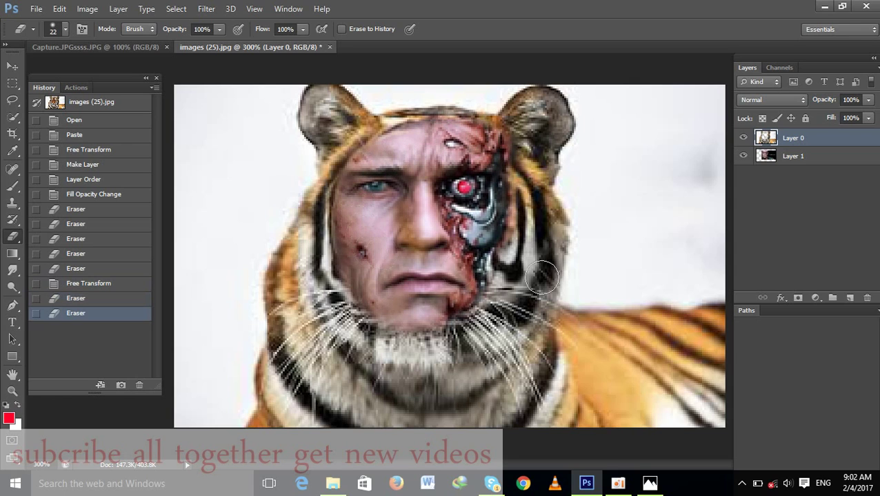
key("ctrl+minus")
key("ctrl+minus")
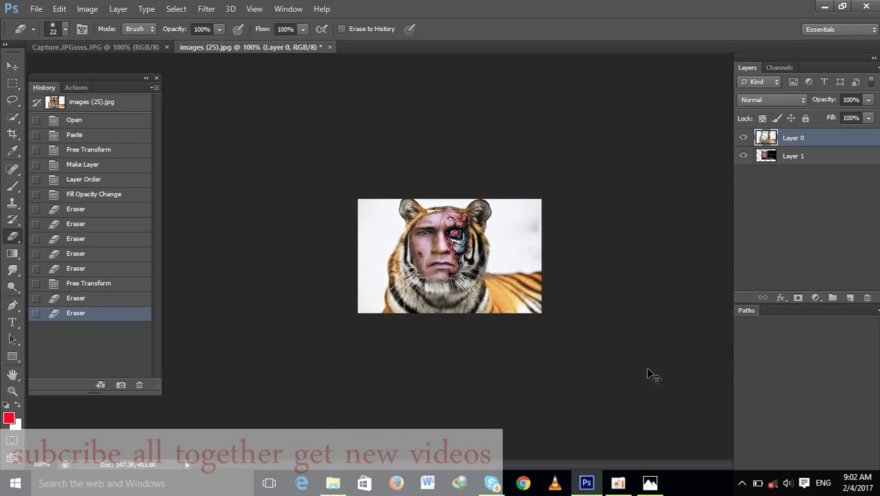
key("ctrl+plus")
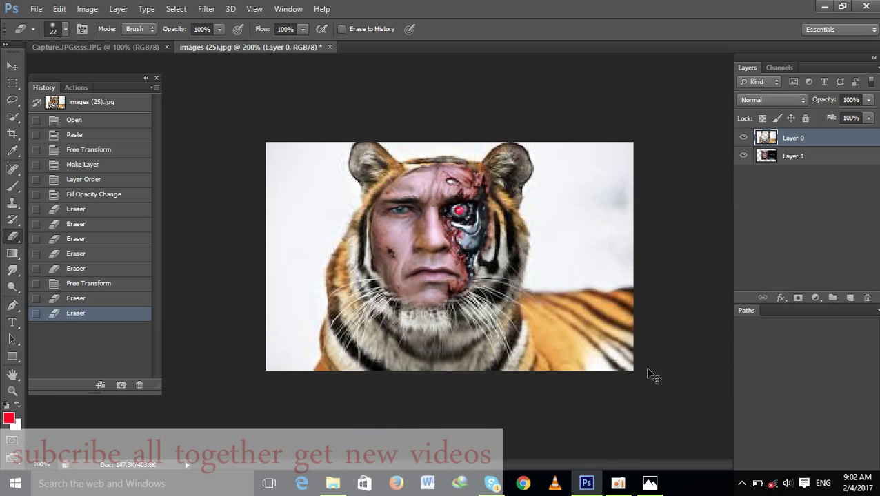
key("ctrl+plus")
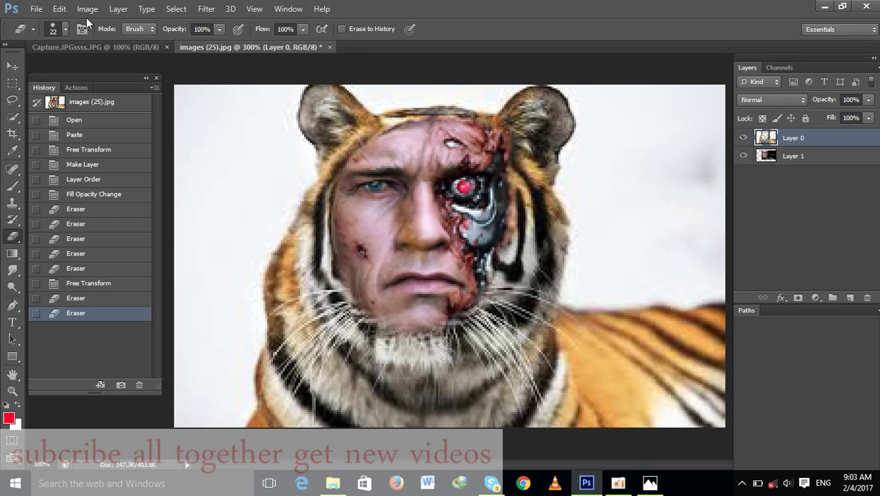
left_click(58, 9)
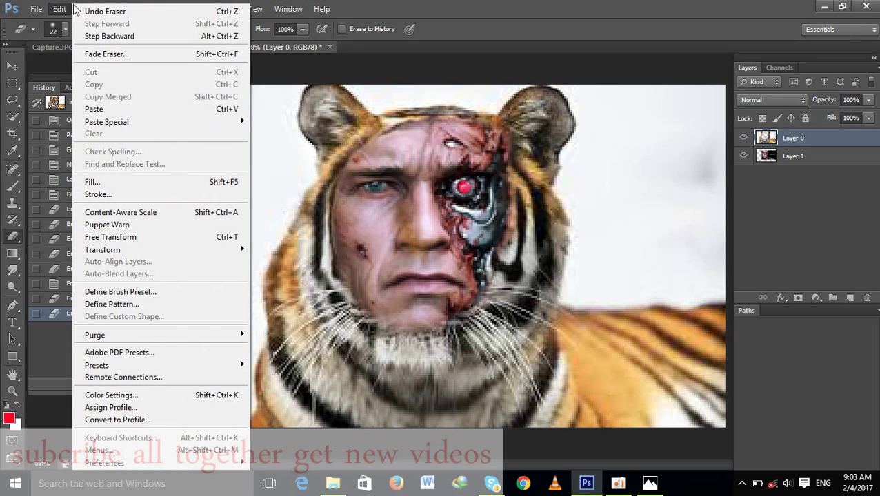
left_click(63, 9)
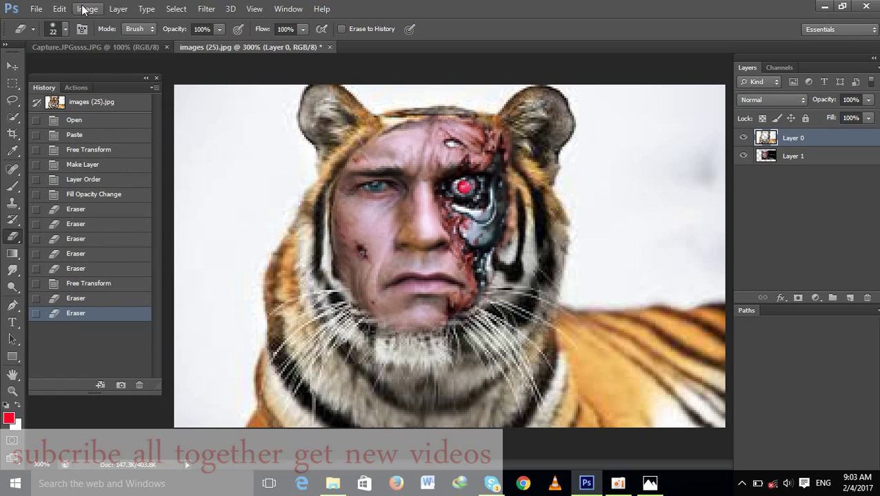
left_click(87, 9)
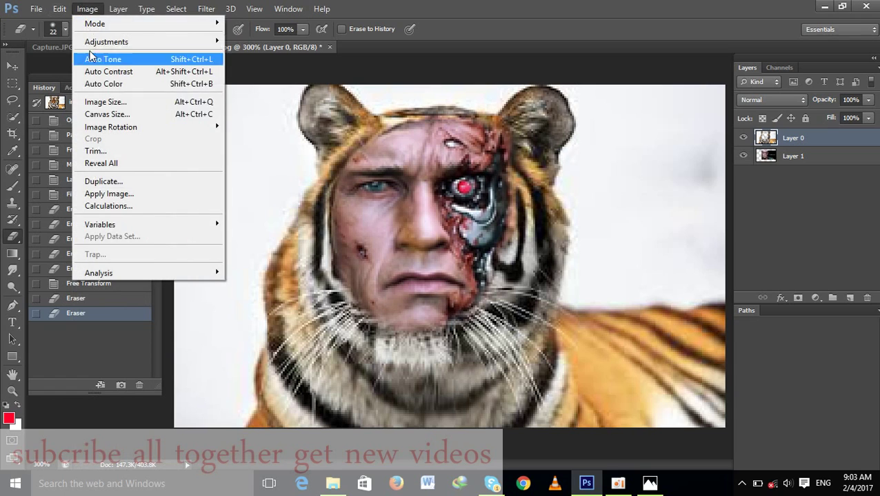
left_click(102, 104)
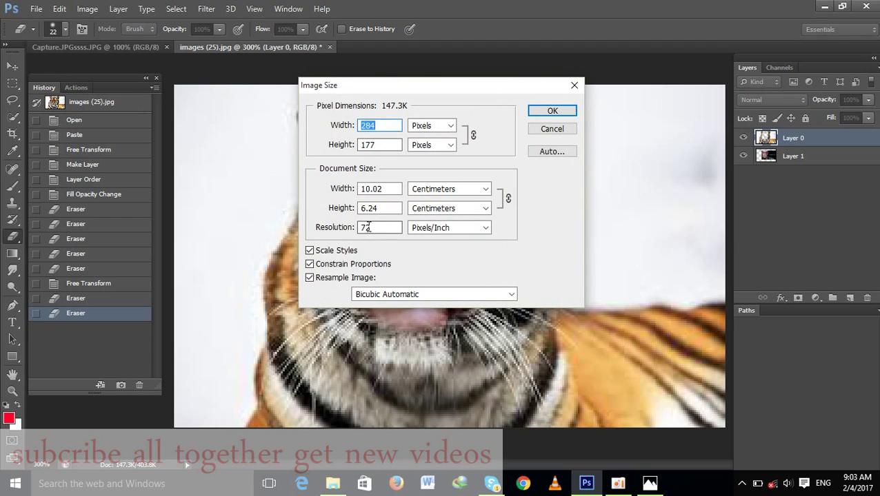
double_click(361, 228)
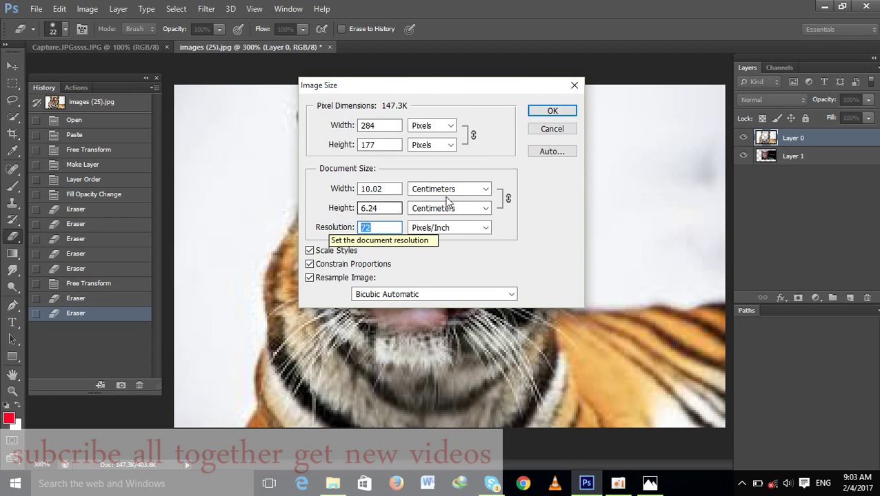
left_click(552, 111)
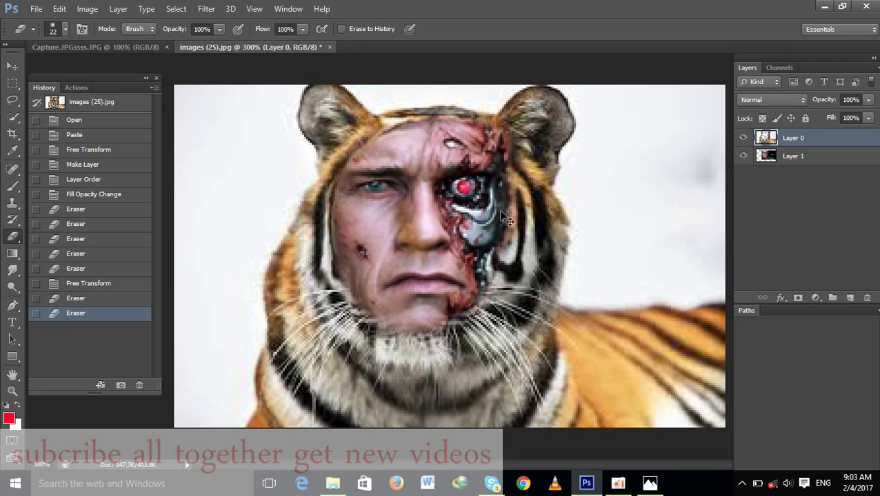
- Erase fur beside the mouth and cheek, then show the YouTube screenshot in Photos
key("ctrl+minus")
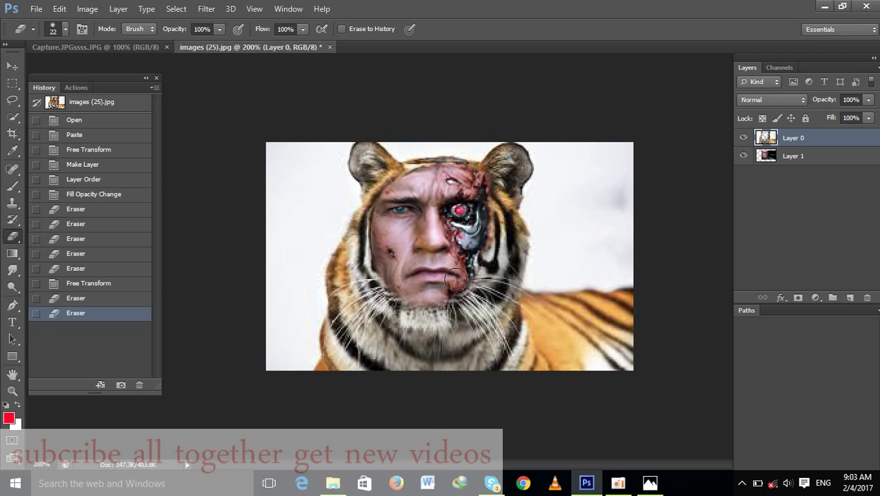
mouse_move(455, 278)
left_mouse_down()
mouse_move(380, 226)
mouse_move(431, 172)
left_mouse_up()
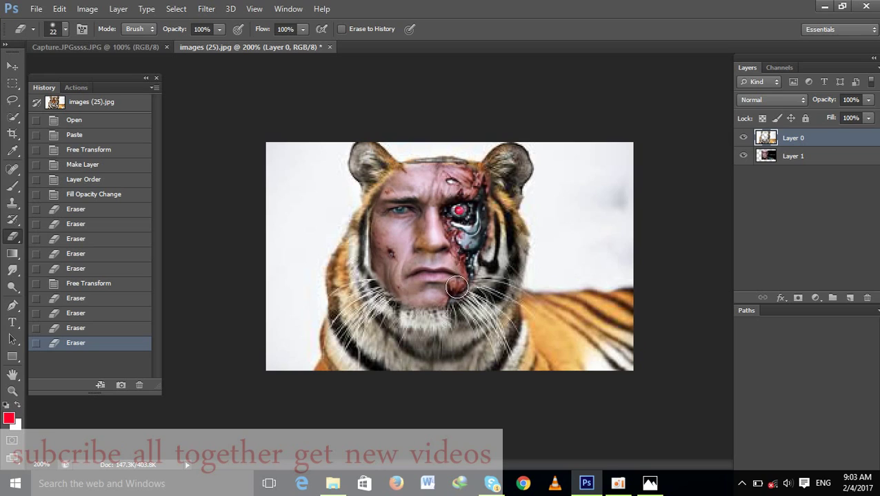
left_click_drag(456, 286, 469, 279)
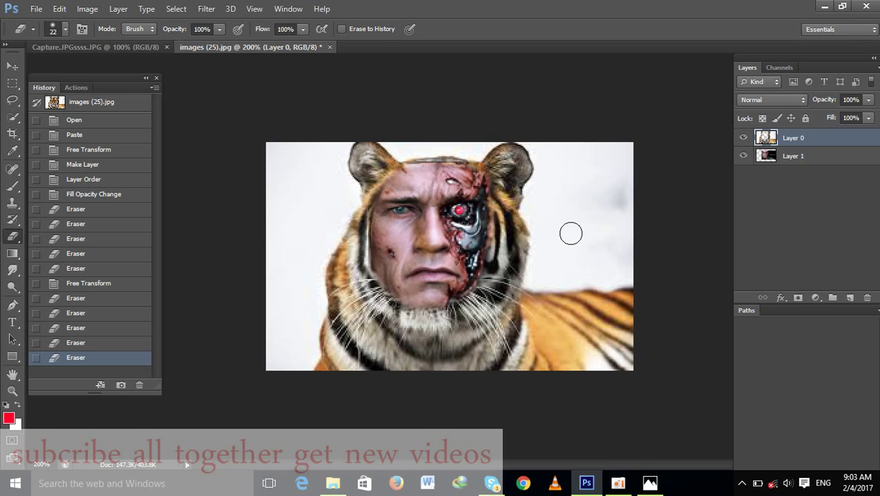
left_click(649, 483)
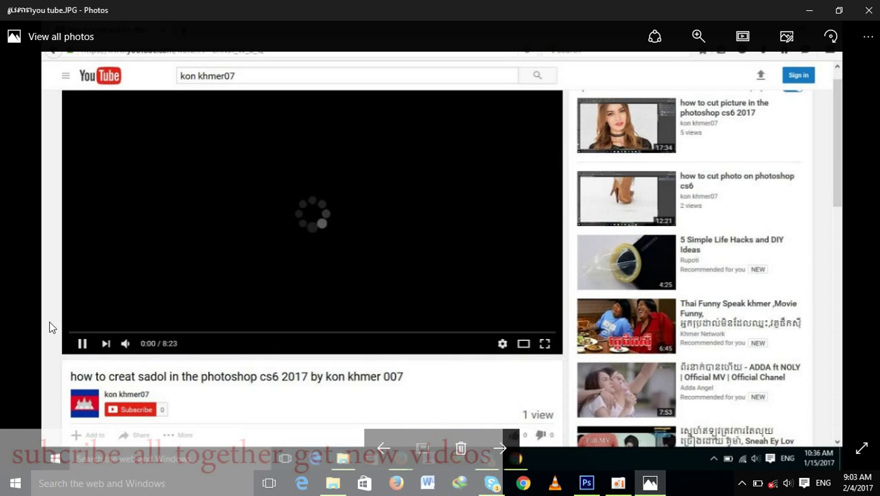